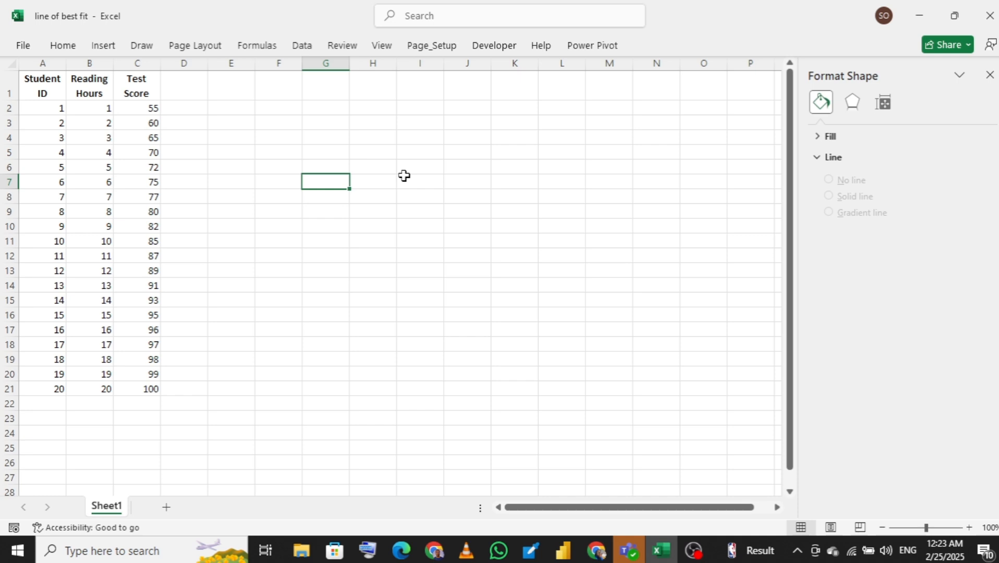
Insert a blank markers-only scatter chart on the empty area beside the student data and position it there
{"action": "left_click", "coordinate": [330, 154]}
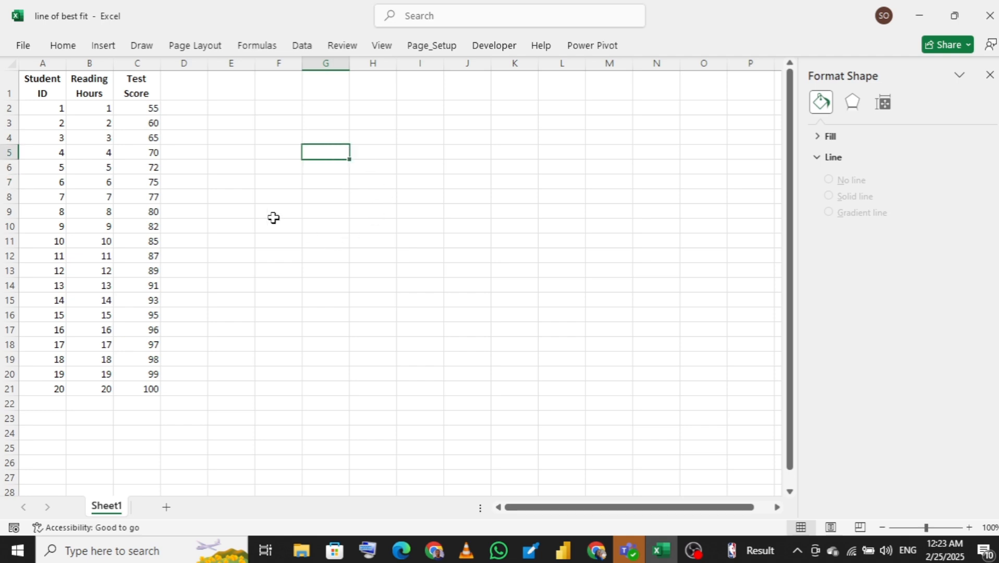
{"action": "left_click", "coordinate": [104, 45]}
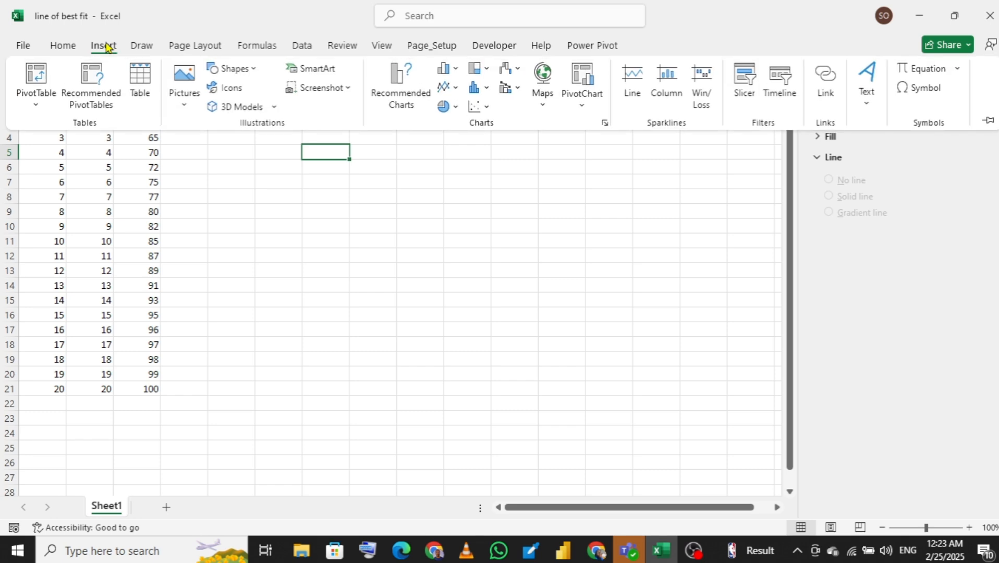
{"action": "left_click", "coordinate": [486, 108]}
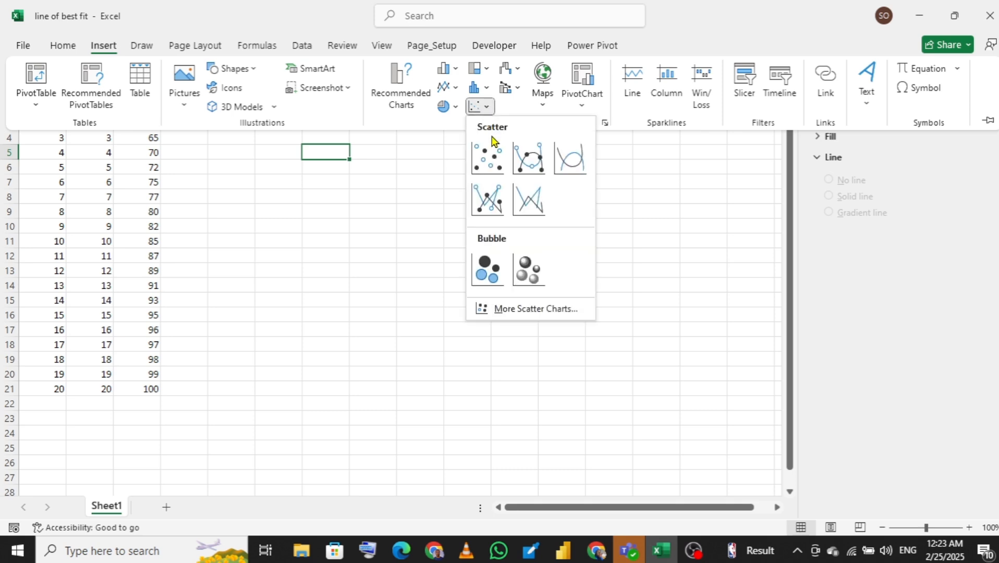
{"action": "left_click", "coordinate": [487, 155]}
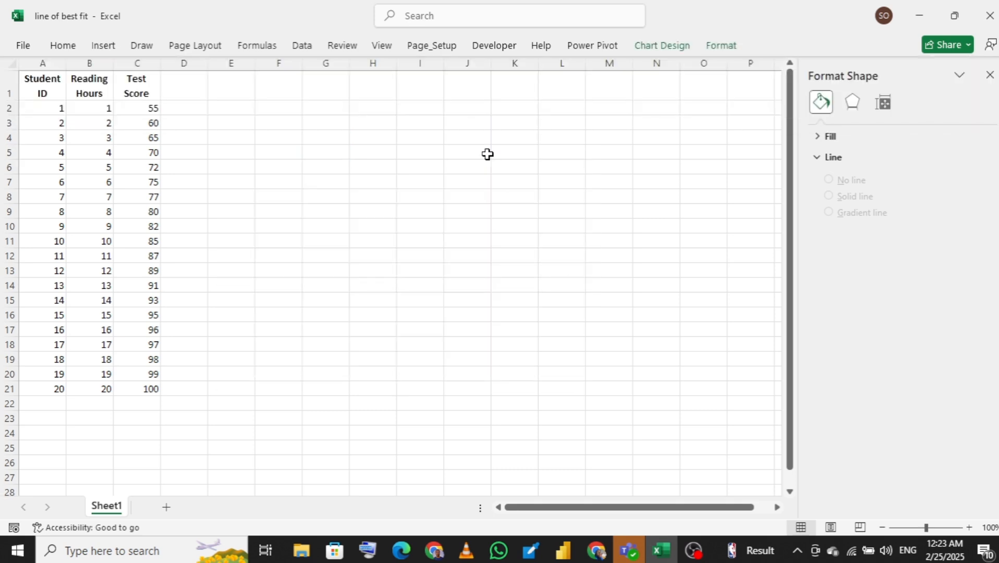
{"action": "left_click_drag", "start_coordinate": [463, 207], "coordinate": [489, 175]}
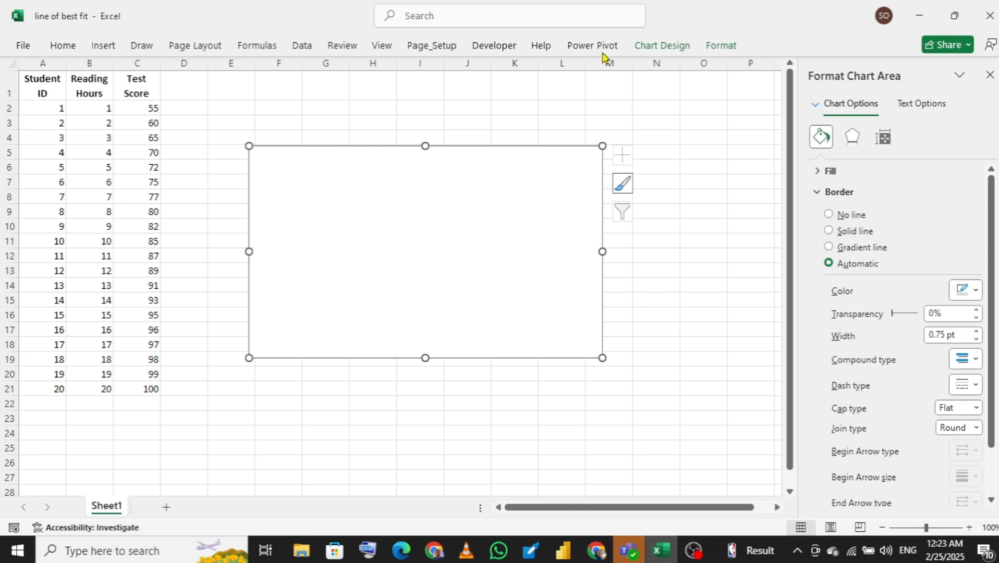
Add a data series to the empty scatter chart and name it "Relationship between reading and test"
{"action": "left_click", "coordinate": [661, 47]}
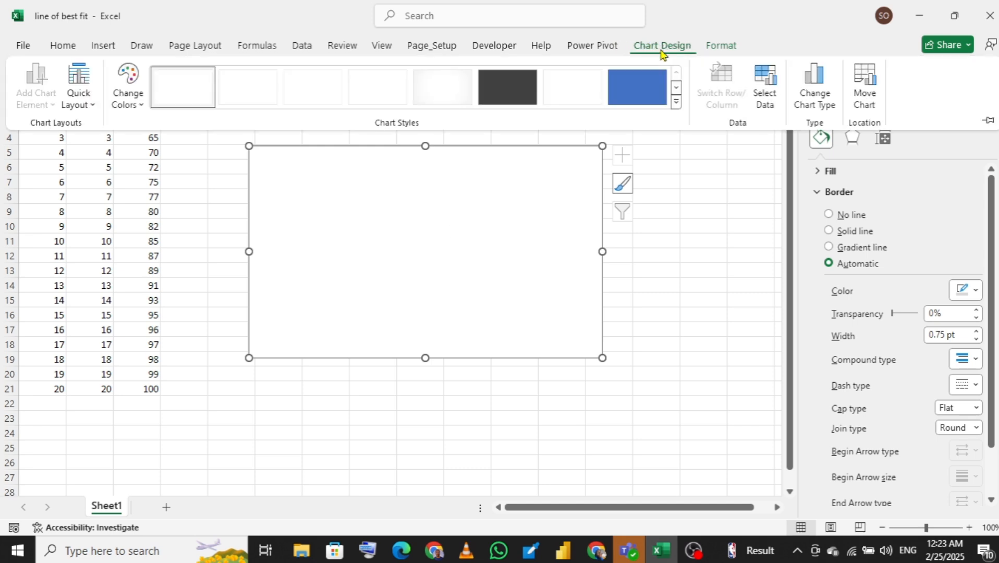
{"action": "left_click", "coordinate": [766, 82]}
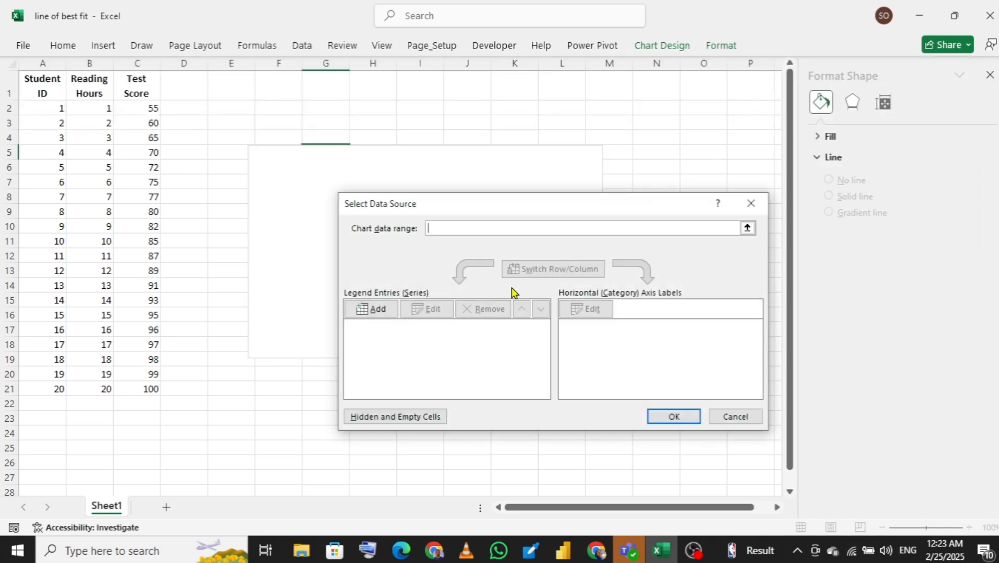
{"action": "left_click", "coordinate": [374, 312]}
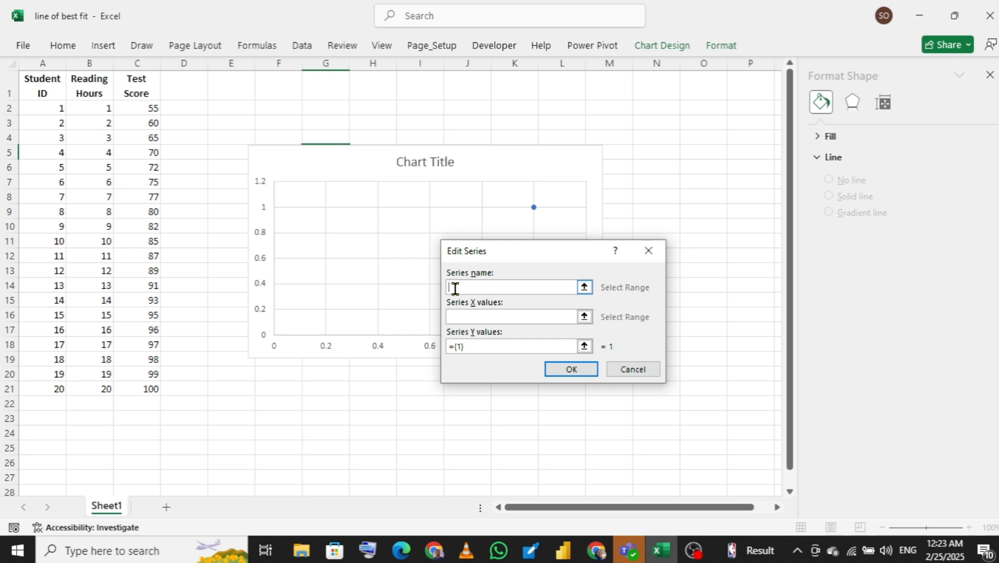
{"action": "type", "text": "Relationship betwwen"}
{"action": "key", "text": "BackSpace"}
{"action": "key", "text": "BackSpace"}
{"action": "key", "text": "BackSpace"}
{"action": "key", "text": "BackSpace"}
{"action": "type", "text": "een "}
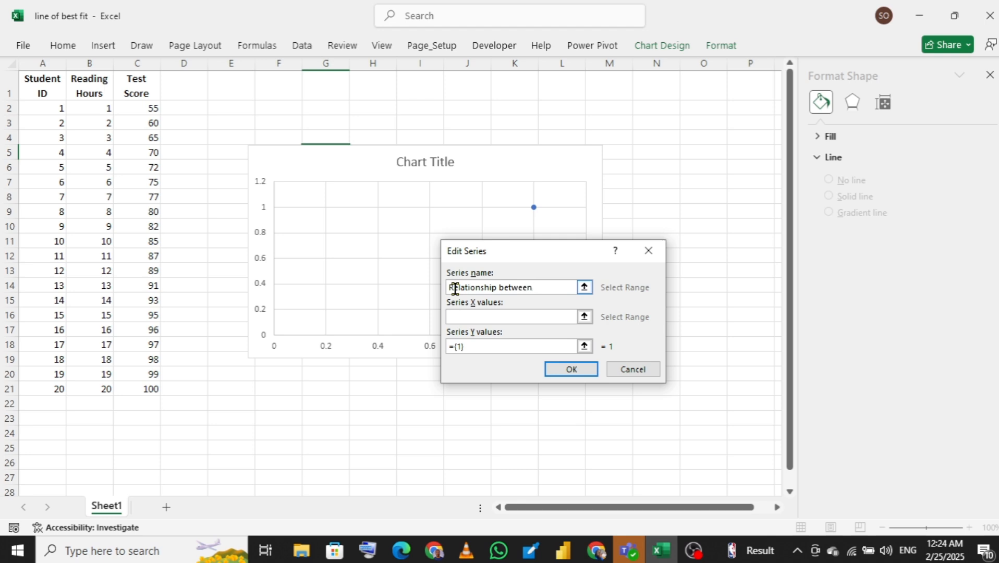
{"action": "type", "text": "reading and "}
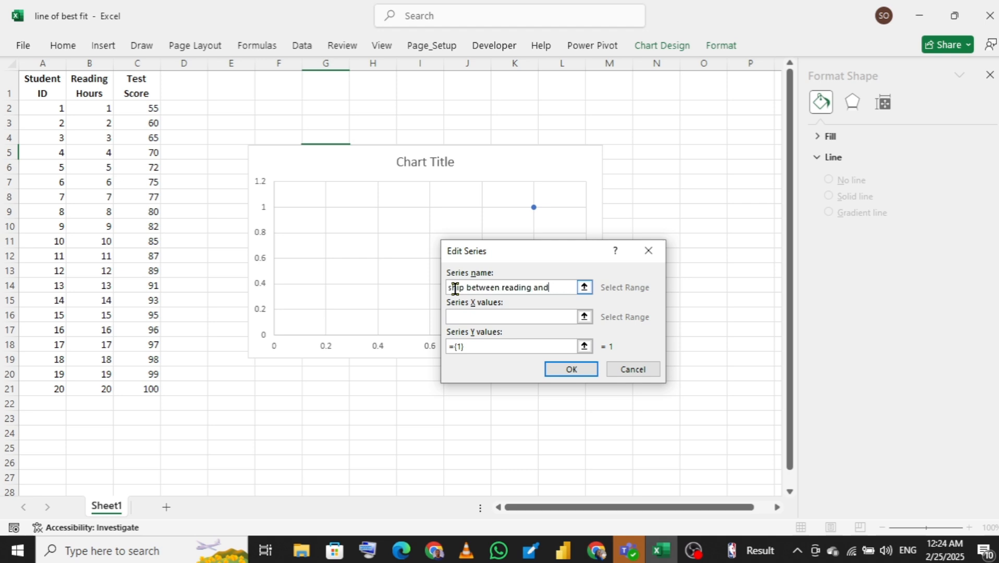
{"action": "type", "text": "test"}
Set the series X values to the reading hours in B2:B21
{"action": "left_click", "coordinate": [474, 317]}
{"action": "left_click", "coordinate": [585, 316]}
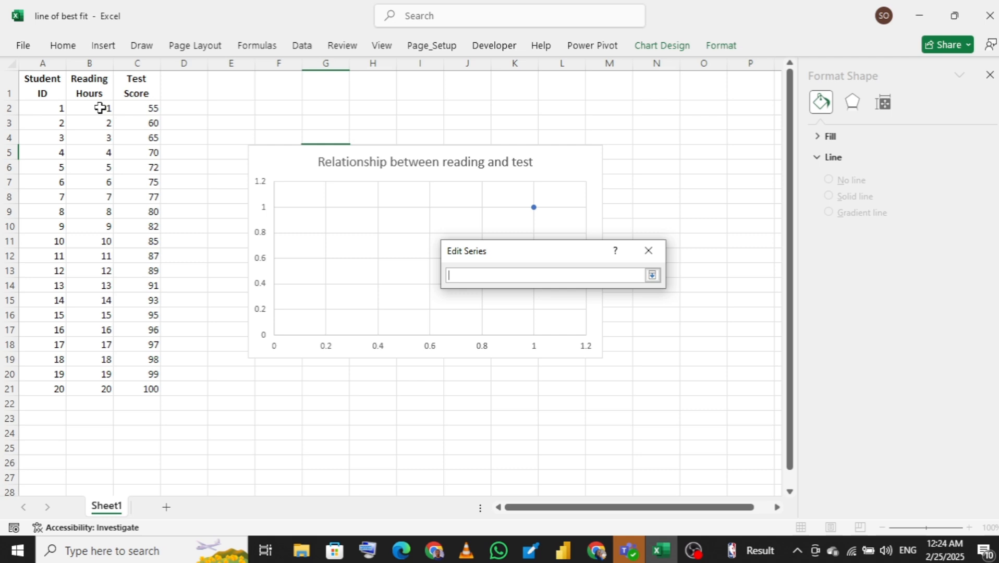
{"action": "left_click_drag", "start_coordinate": [100, 108], "coordinate": [88, 383]}
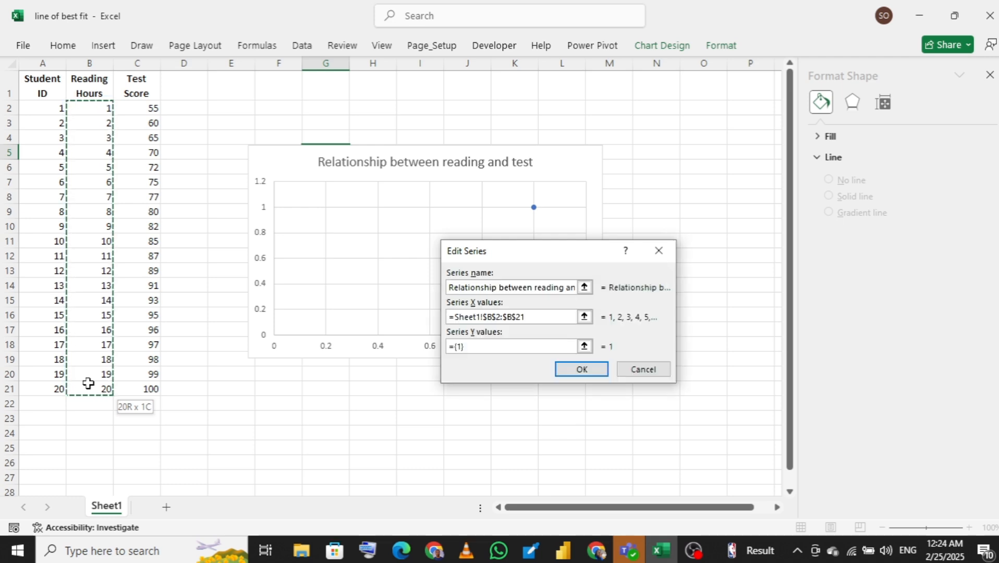
Set the series Y values to the test scores in C2:C21 and apply the chart's data source
{"action": "left_click", "coordinate": [473, 348]}
{"action": "left_click_drag", "start_coordinate": [468, 347], "coordinate": [447, 347]}
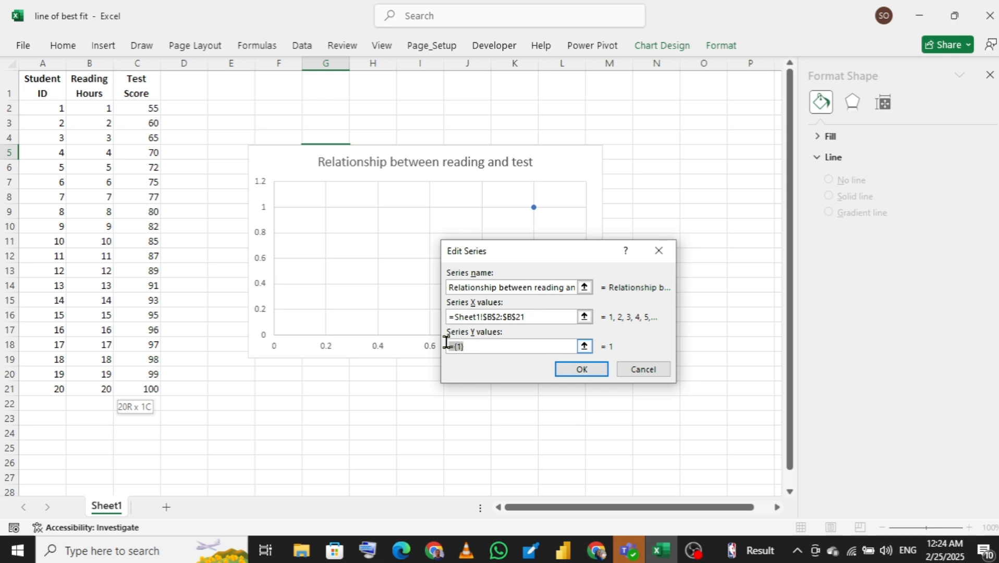
{"action": "key", "text": "BackSpace"}
{"action": "left_click", "coordinate": [584, 346]}
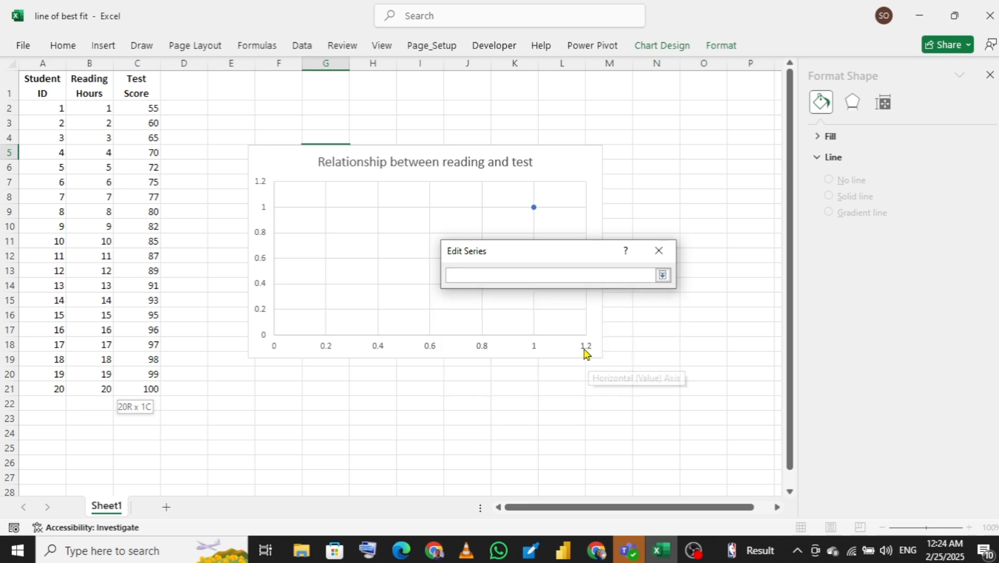
{"action": "left_click_drag", "start_coordinate": [138, 110], "coordinate": [141, 386]}
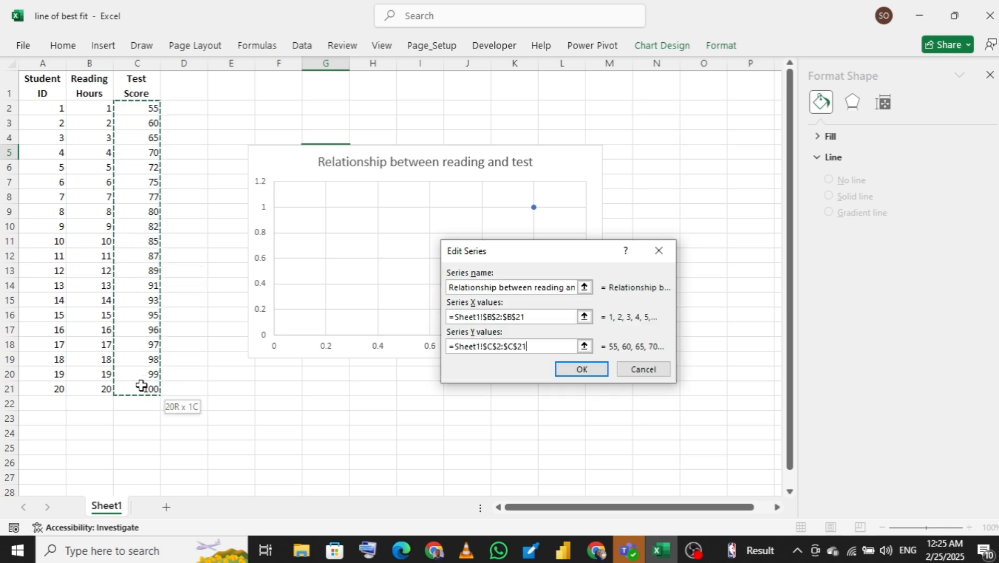
{"action": "left_click", "coordinate": [577, 370]}
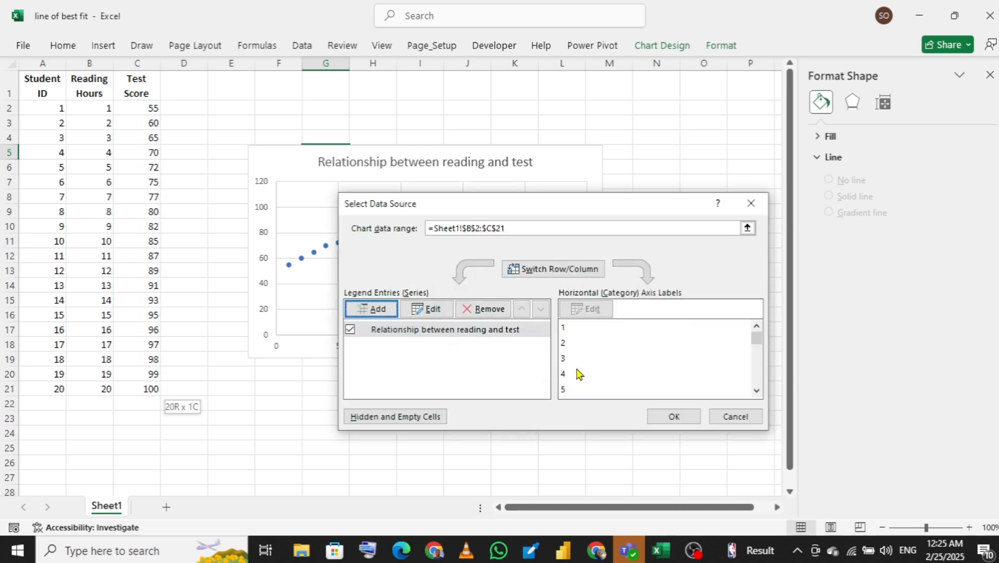
{"action": "left_click", "coordinate": [677, 419]}
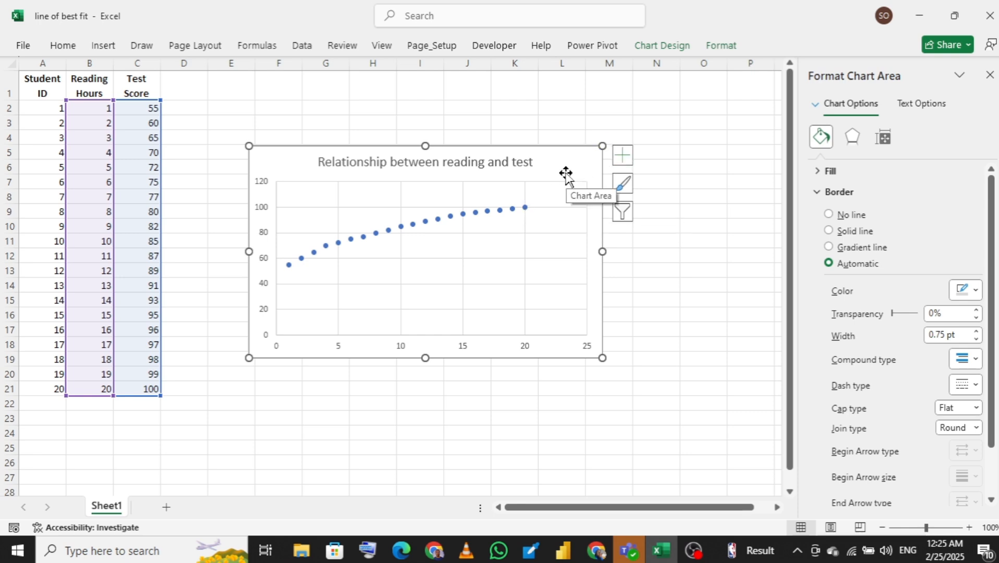
Add a trendline to the scatter chart and open its formatting options
{"action": "left_click", "coordinate": [623, 160]}
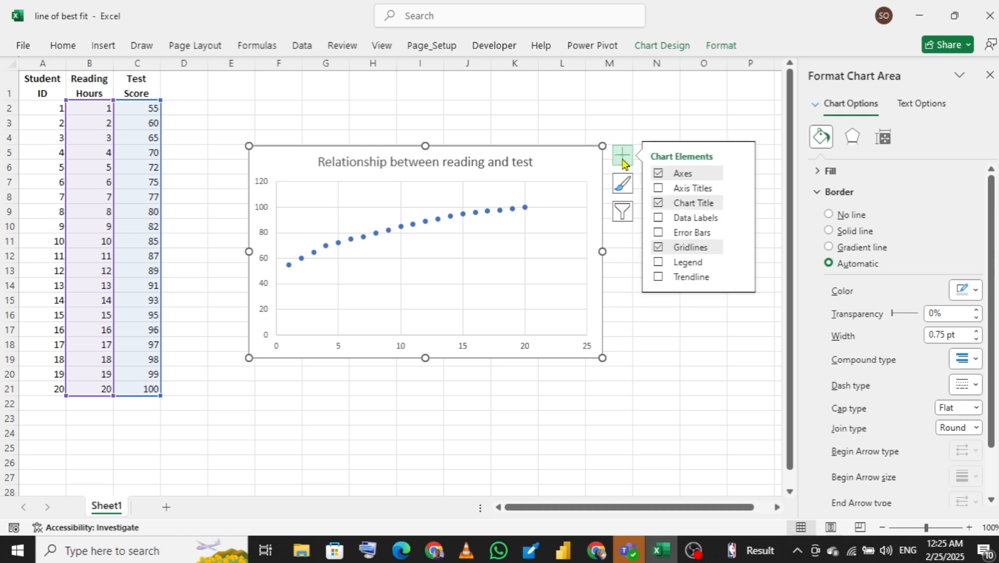
{"action": "left_click", "coordinate": [659, 277]}
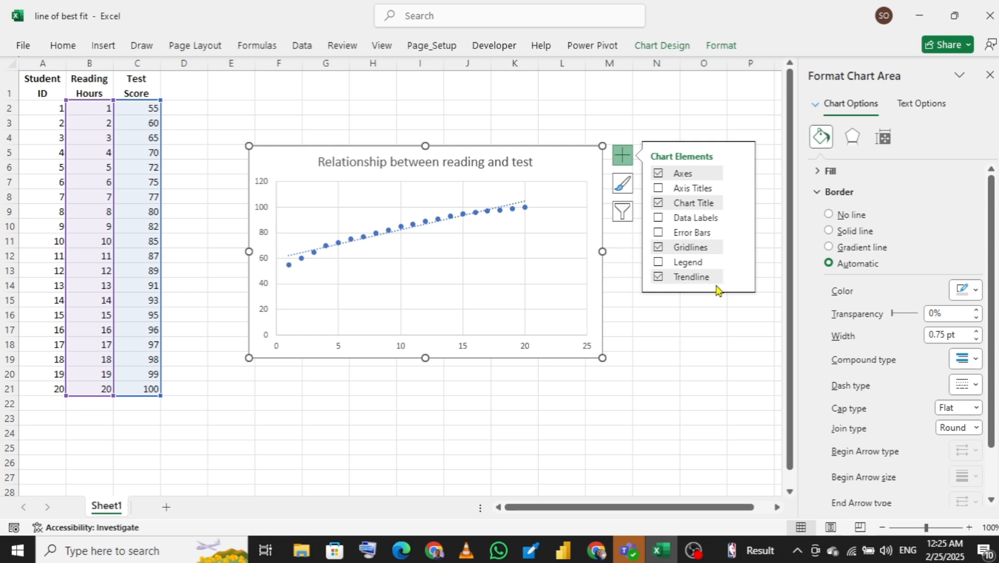
{"action": "mouse_move", "coordinate": [735, 281]}
{"action": "left_click", "coordinate": [739, 278]}
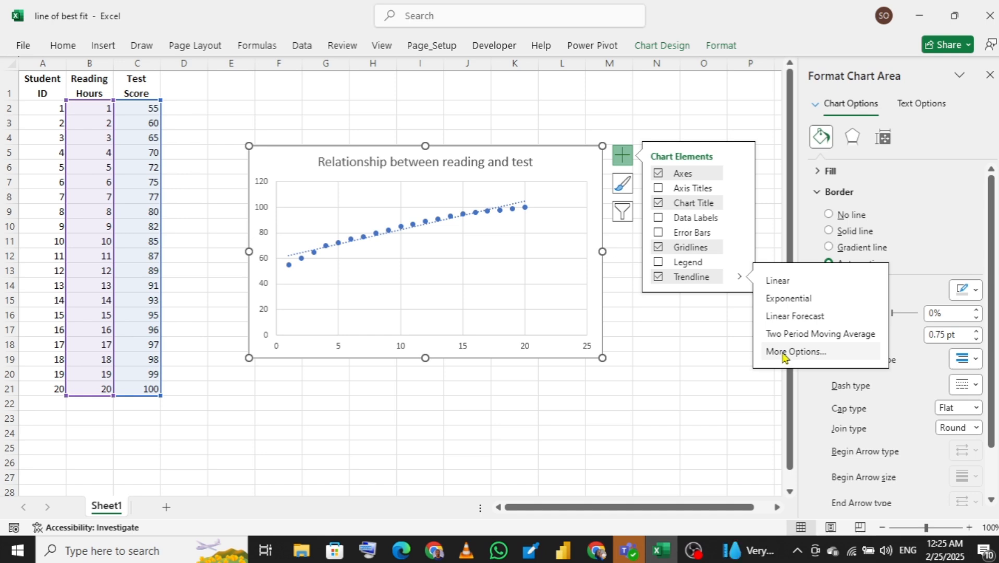
{"action": "left_click", "coordinate": [783, 353]}
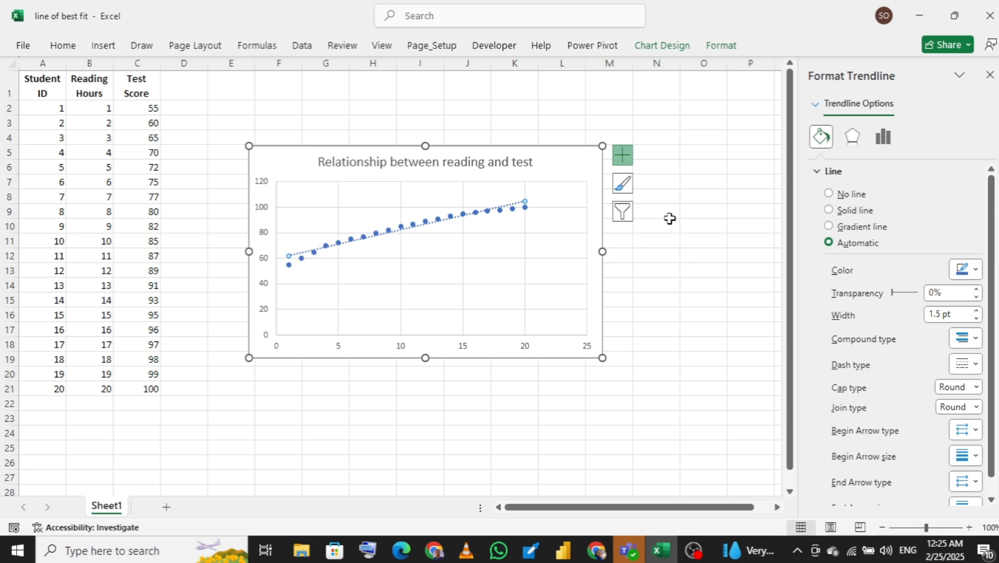
Display the linear trendline's equation on the chart
{"action": "left_click", "coordinate": [626, 163]}
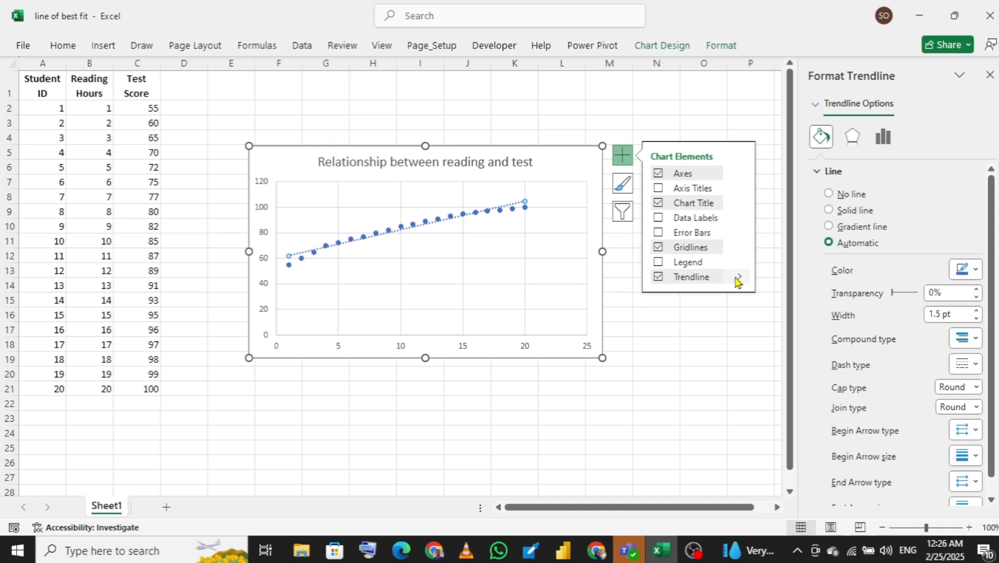
{"action": "left_click", "coordinate": [739, 280]}
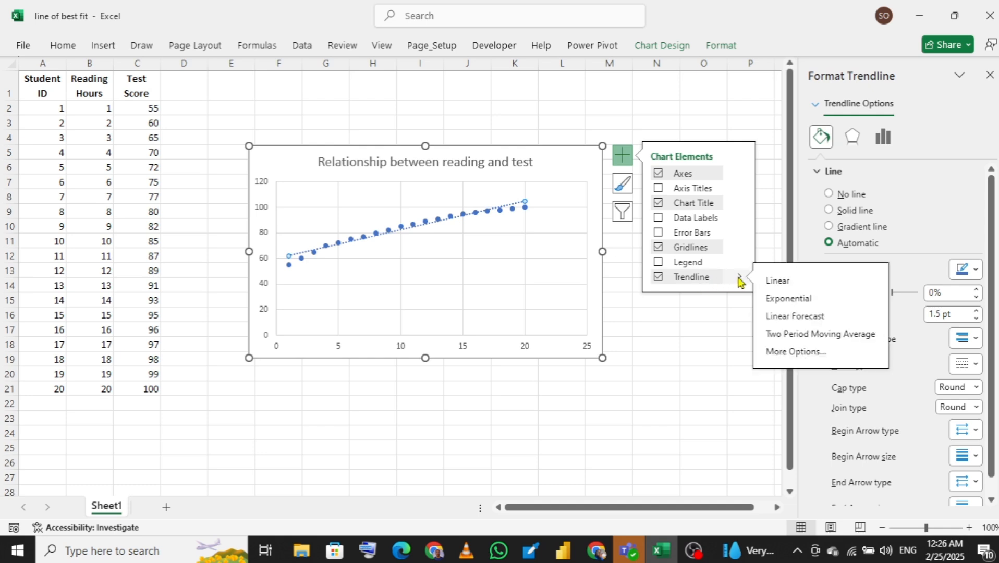
{"action": "left_click", "coordinate": [789, 353]}
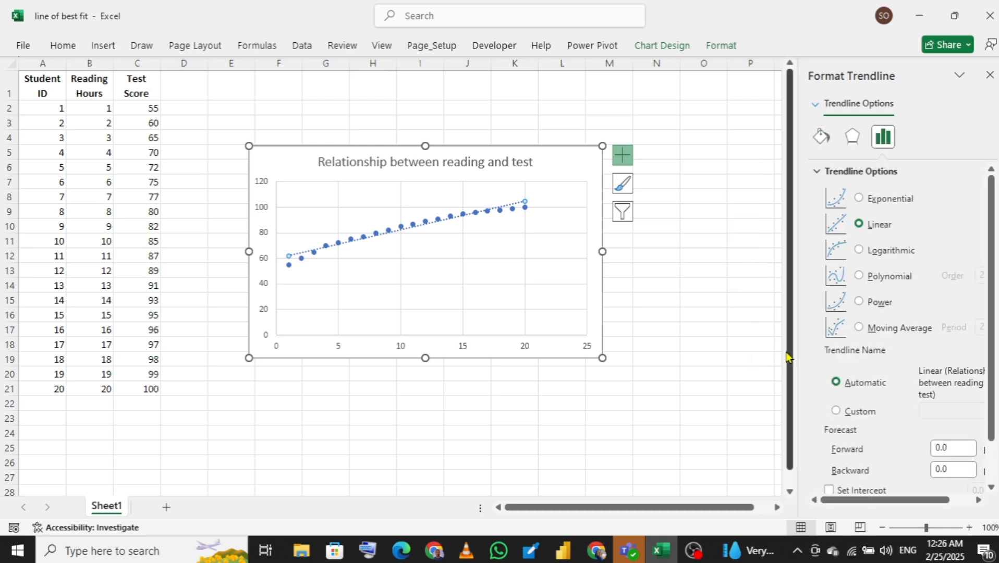
{"action": "left_click_drag", "start_coordinate": [993, 334], "coordinate": [990, 433]}
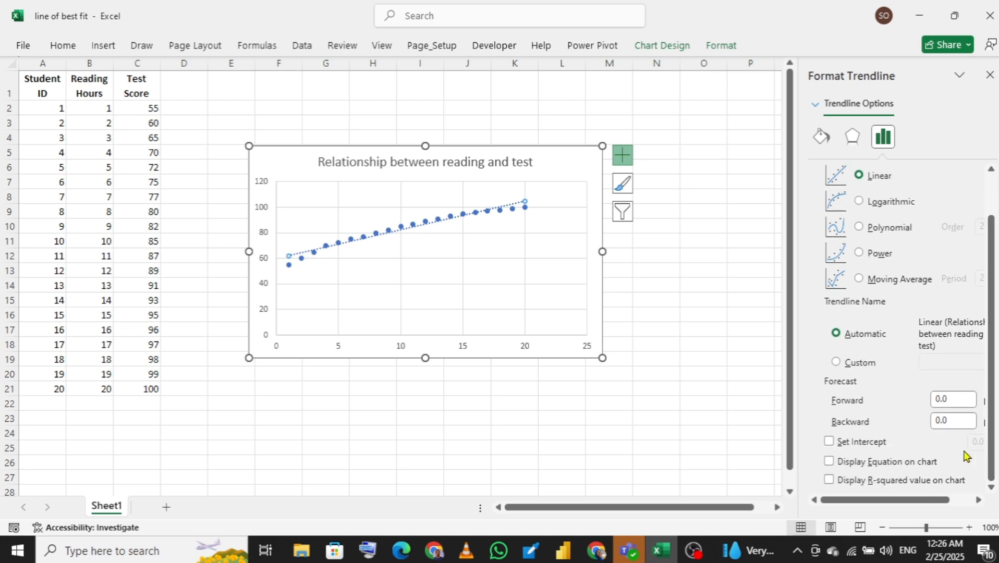
{"action": "left_click", "coordinate": [830, 462]}
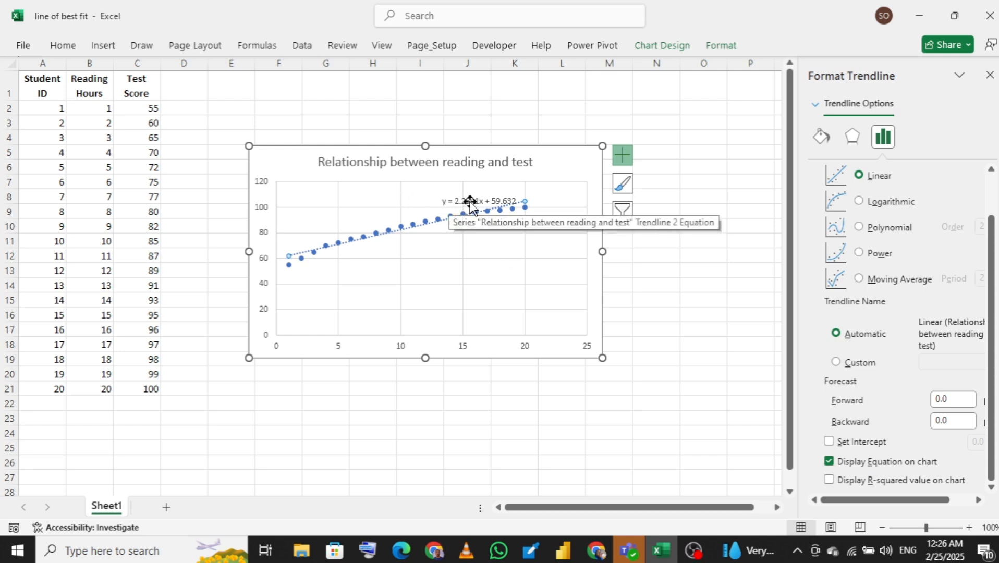
Enter the column header "predicted score" in D1
{"action": "left_click", "coordinate": [187, 91]}
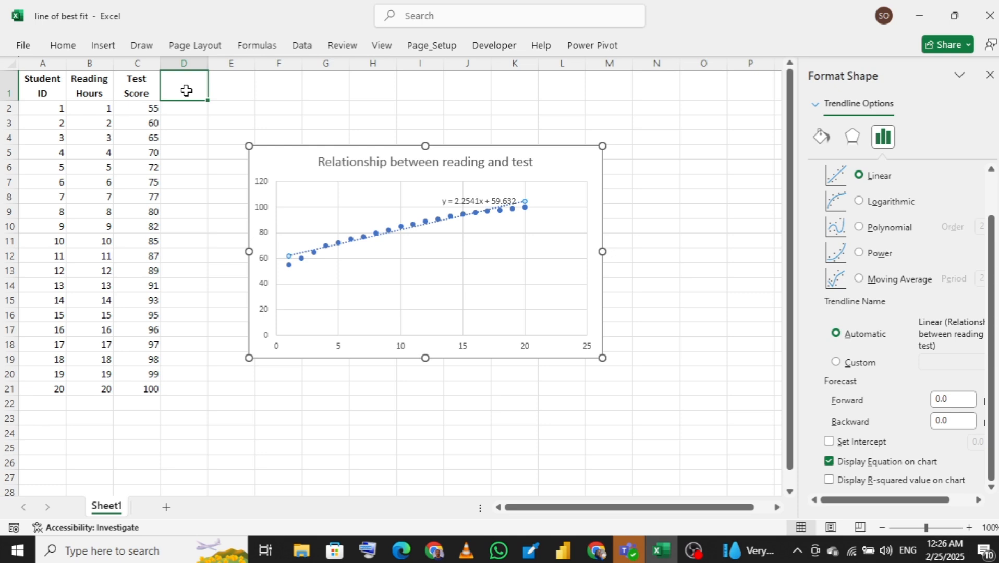
{"action": "type", "text": "pre"}
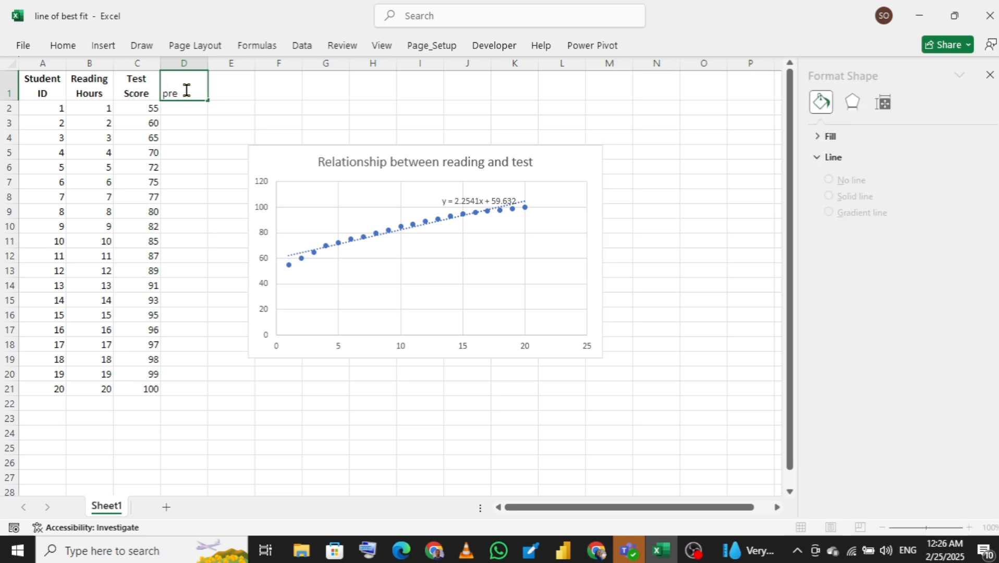
{"action": "type", "text": "dicted score"}
{"action": "key", "text": "Return"}
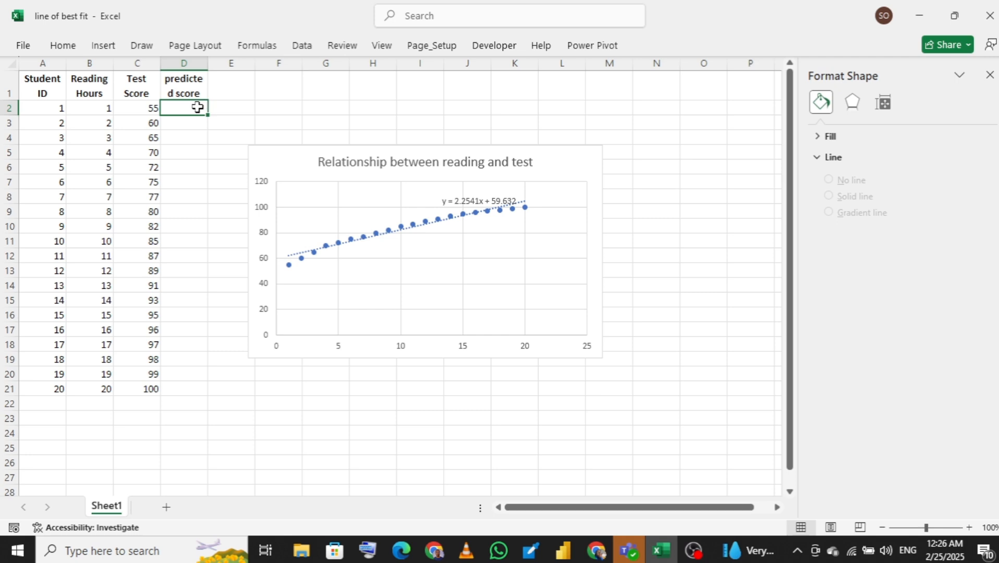
Calculate the first predicted score in D2 with the trendline formula =2.2541*(B2)+59.632
{"action": "type", "text": "="}
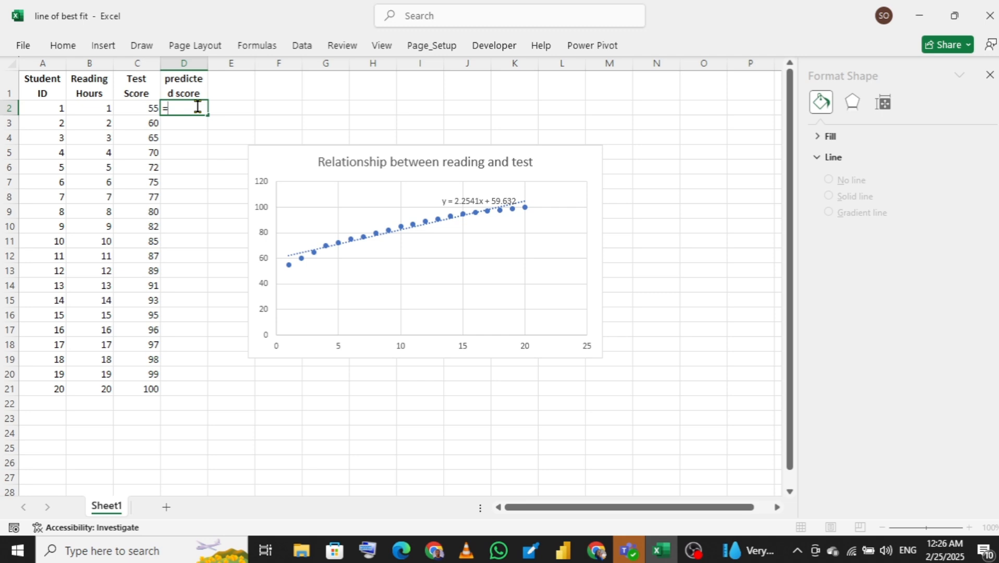
{"action": "type", "text": "2.2541"}
{"action": "type", "text": "("}
{"action": "left_click", "coordinate": [91, 107]}
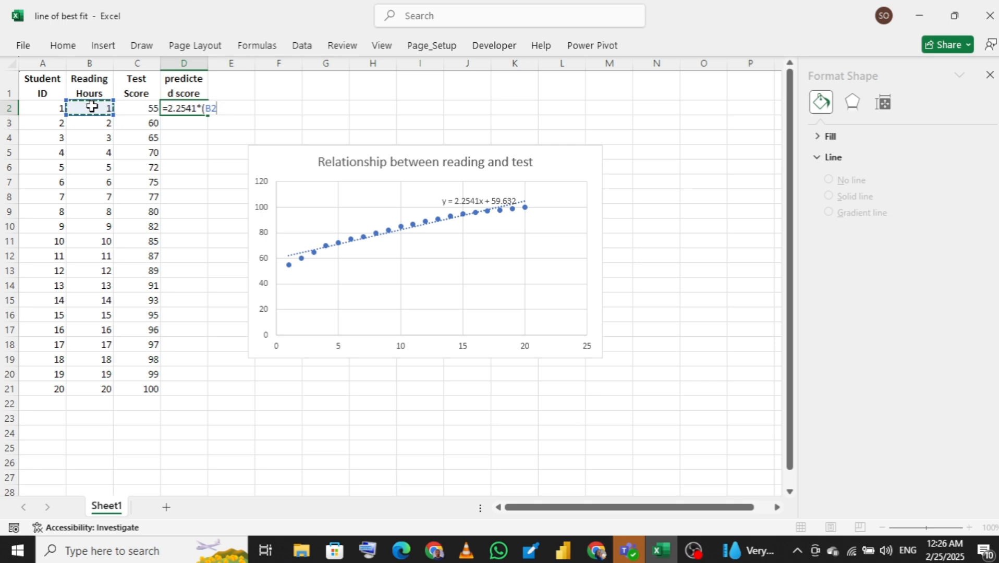
{"action": "type", "text": ")+59.632"}
{"action": "key", "text": "Return"}
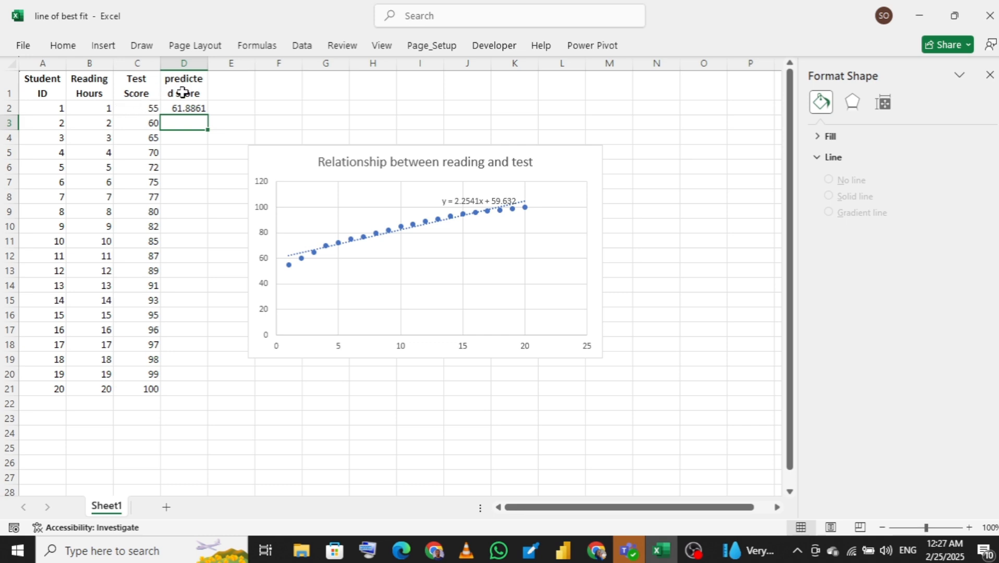
Fill the predicted score formula from D2 down to D21 and move the chart farther away from the table
{"action": "left_click", "coordinate": [185, 107]}
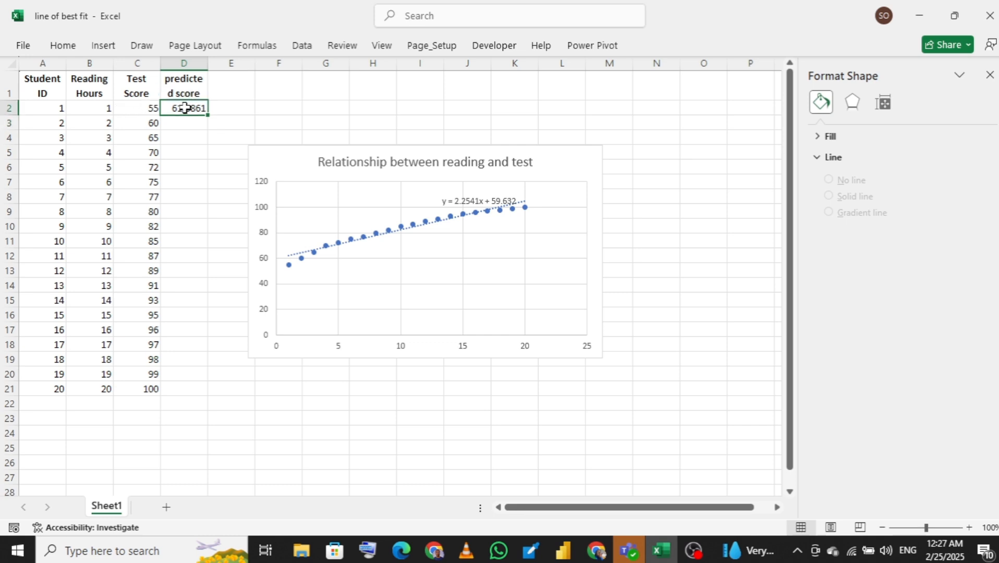
{"action": "left_click_drag", "start_coordinate": [208, 114], "coordinate": [210, 399]}
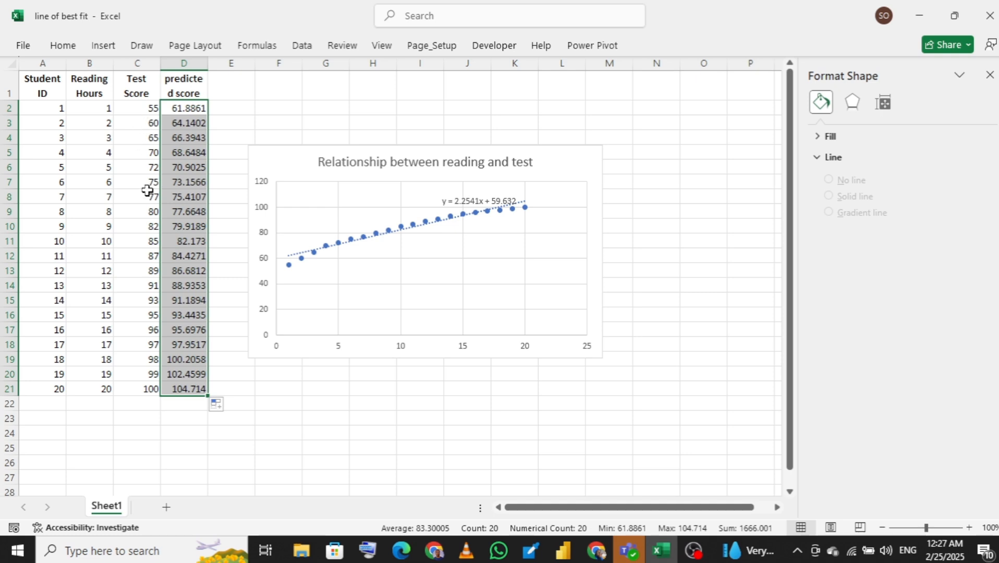
{"action": "left_click_drag", "start_coordinate": [281, 165], "coordinate": [457, 256]}
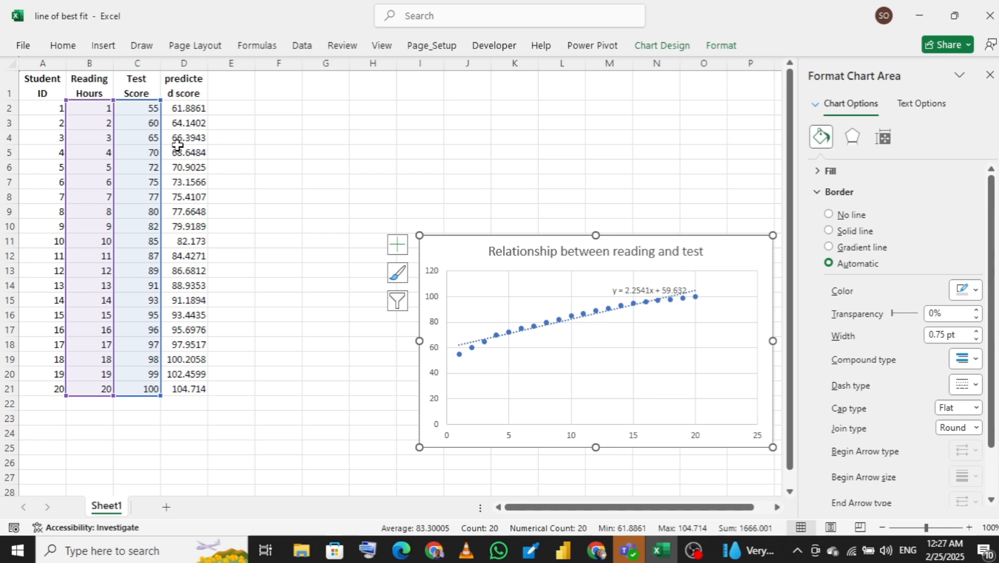
Calculate the correlation between the test scores and predicted scores in F3 with =CORREL(C2:C21,D2:D21)
{"action": "left_click", "coordinate": [178, 150]}
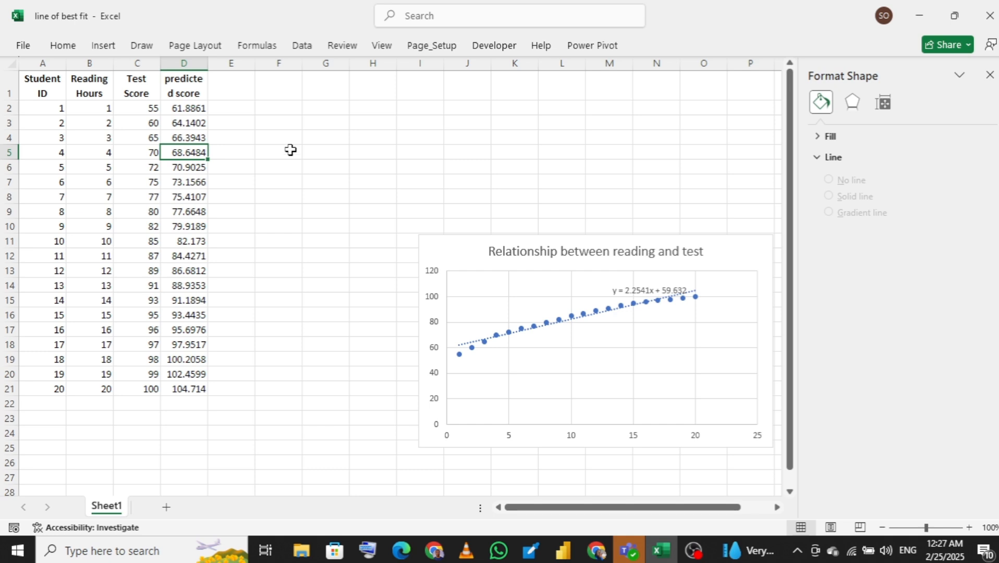
{"action": "left_click", "coordinate": [287, 121]}
{"action": "type", "text": "="}
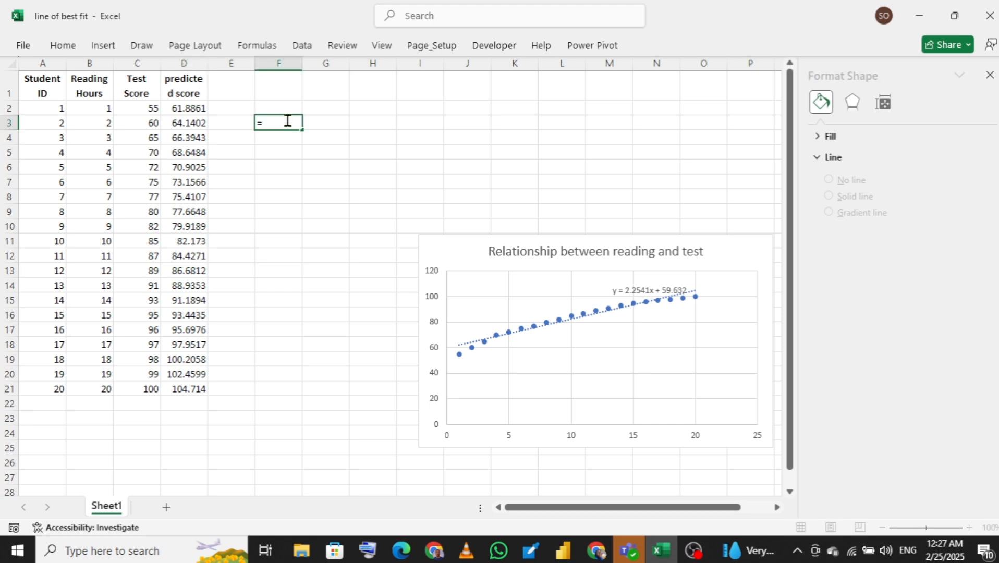
{"action": "type", "text": "co"}
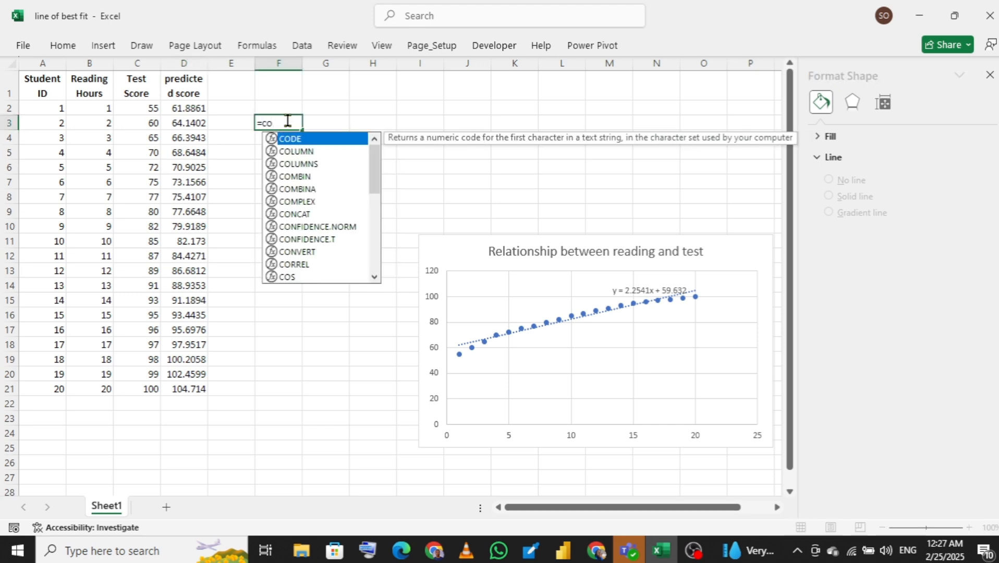
{"action": "type", "text": "r"}
{"action": "key", "text": "Tab"}
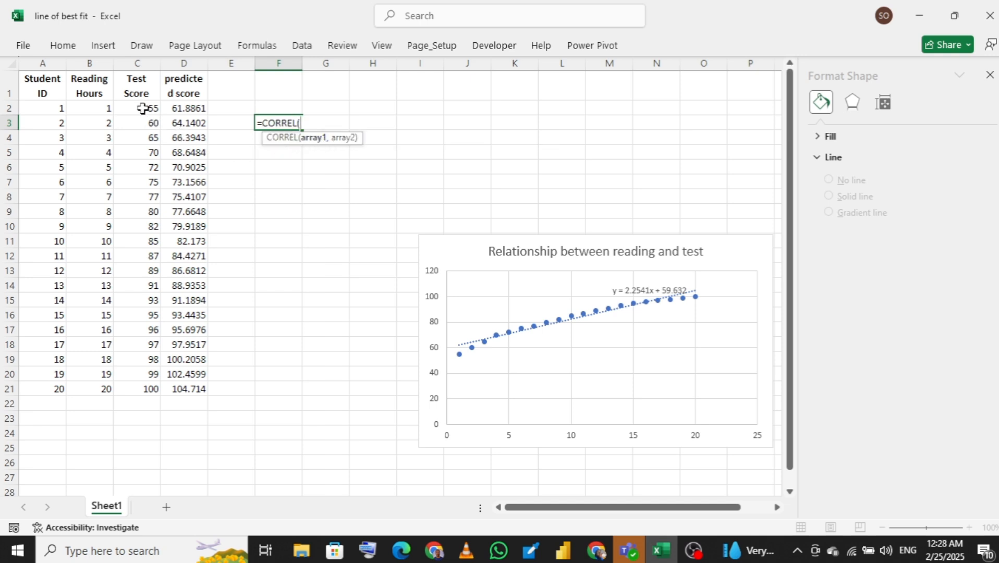
{"action": "left_click_drag", "start_coordinate": [143, 108], "coordinate": [129, 391]}
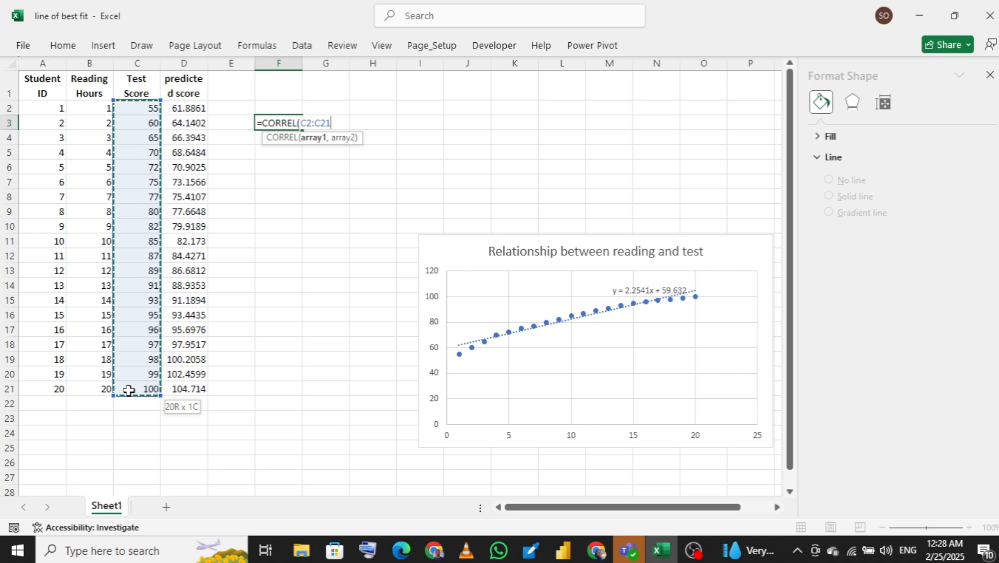
{"action": "type", "text": ","}
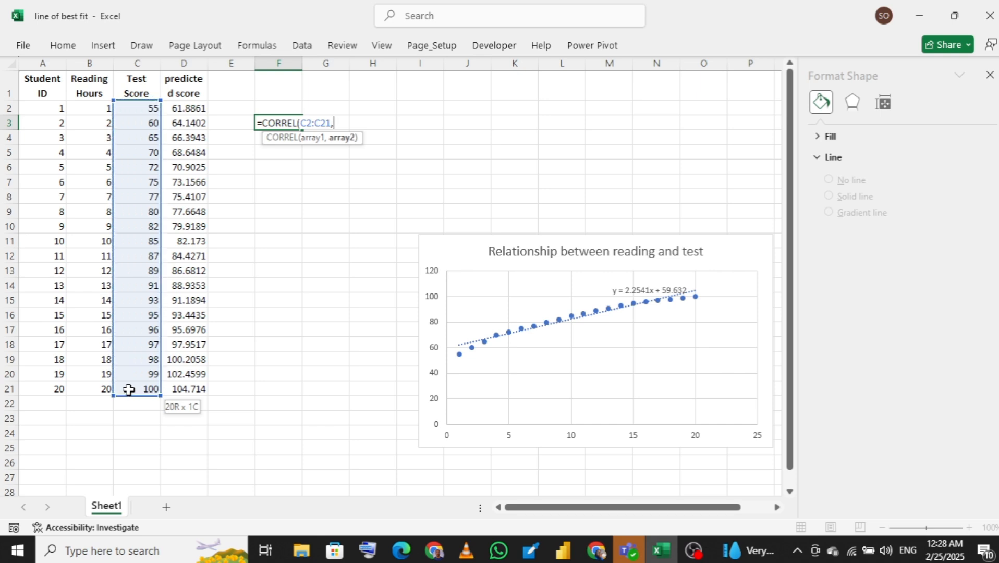
{"action": "left_click_drag", "start_coordinate": [177, 108], "coordinate": [189, 393]}
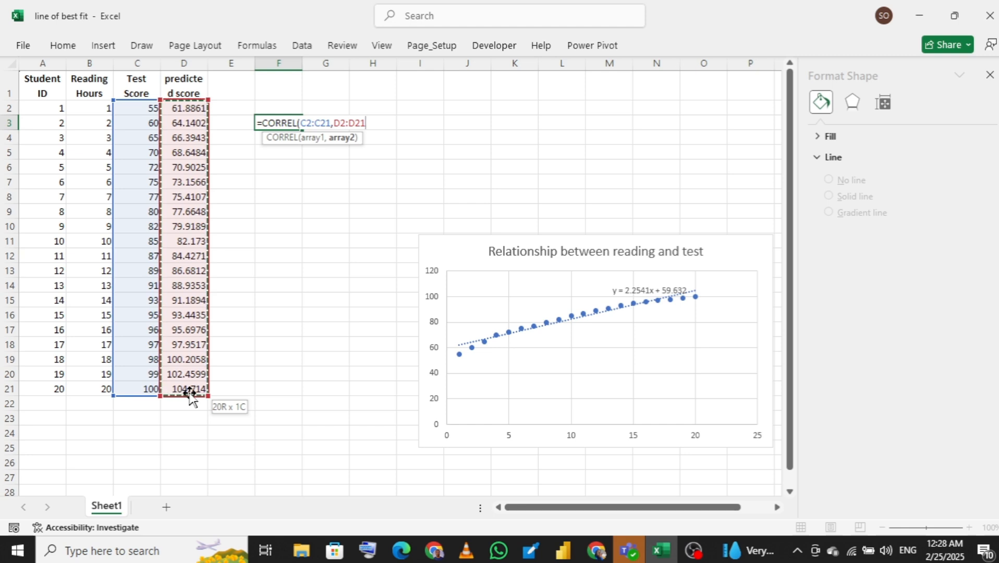
{"action": "type", "text": ")"}
{"action": "key", "text": "Return"}
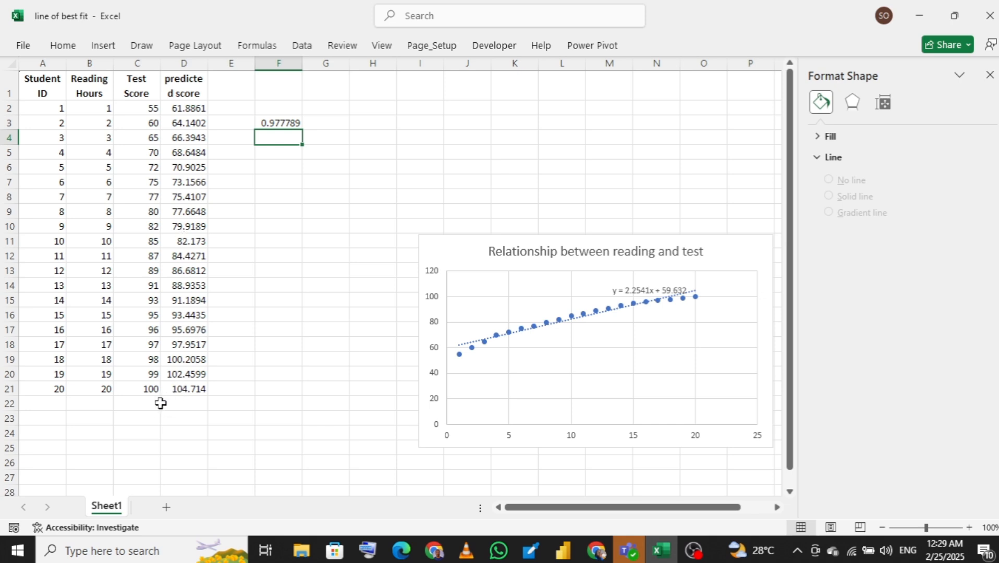
Enter 4.5 reading hours in B22 to predict the score for a new student
{"action": "left_click", "coordinate": [145, 405]}
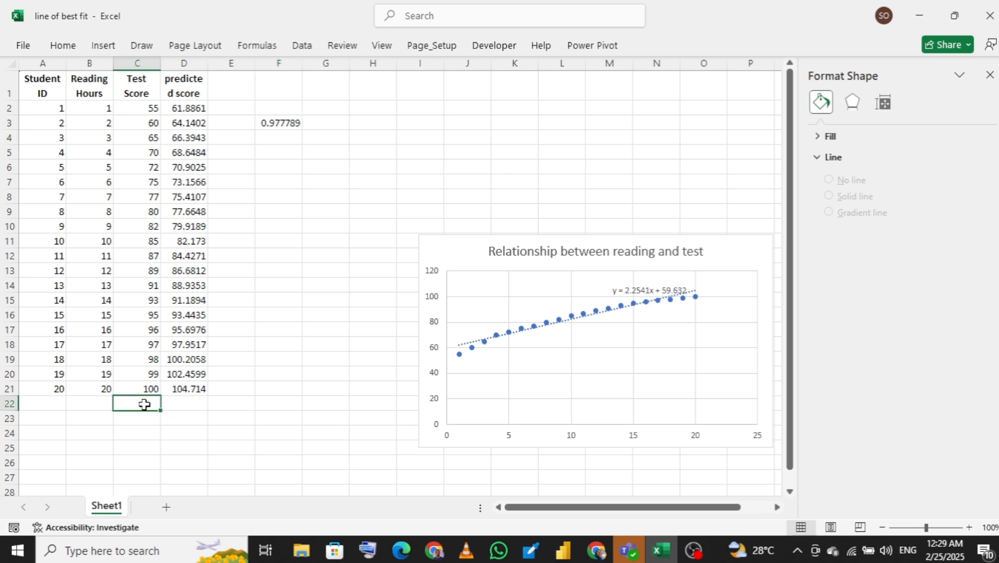
{"action": "left_click", "coordinate": [97, 406]}
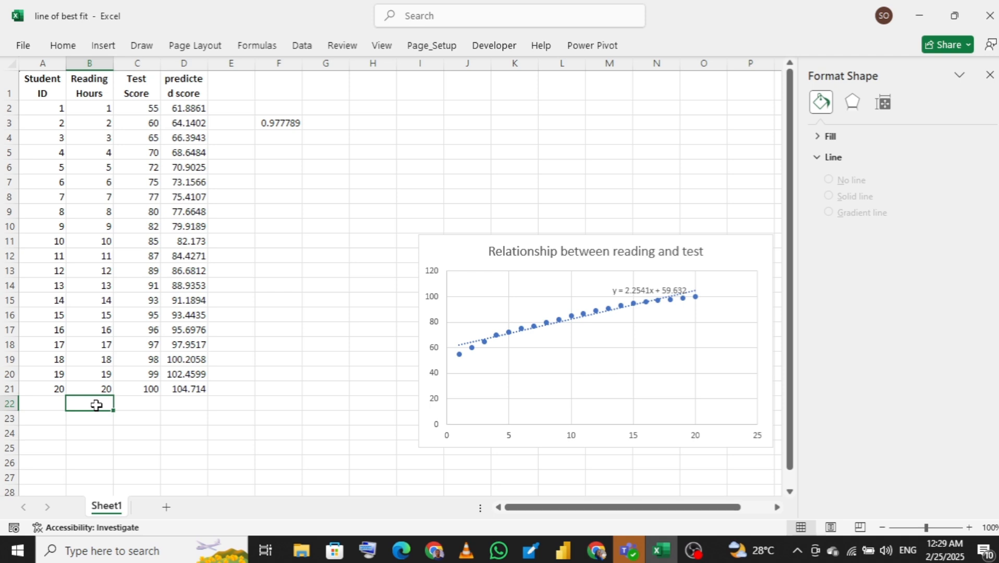
{"action": "type", "text": "2"}
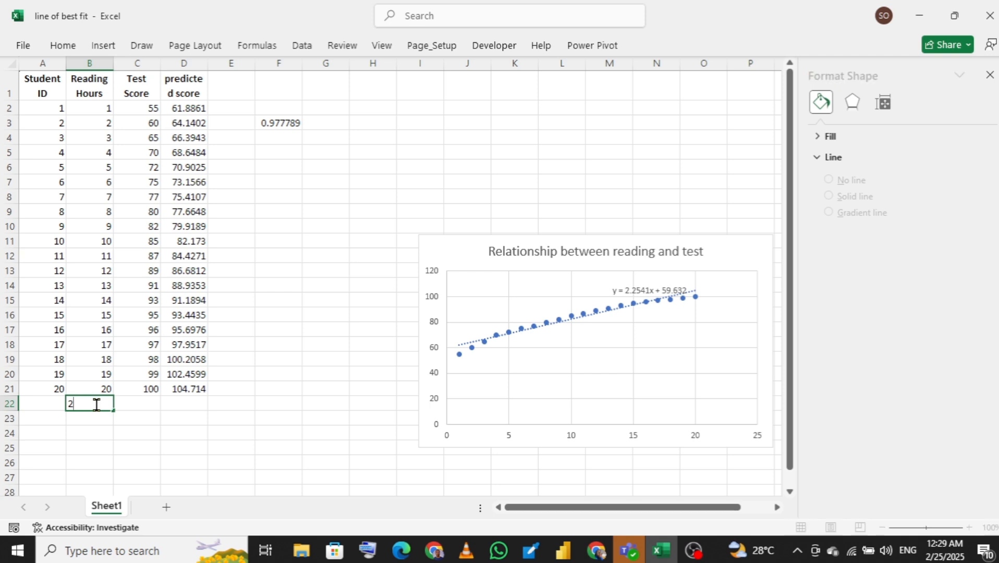
{"action": "key", "text": "BackSpace"}
{"action": "type", "text": "4.5"}
{"action": "key", "text": "Return"}
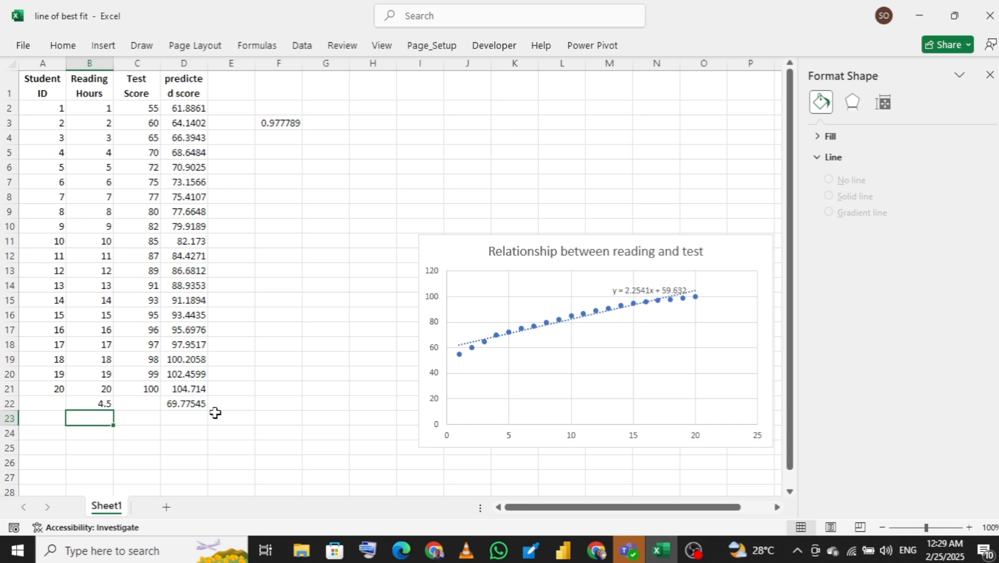
{"action": "double_click", "coordinate": [148, 405]}
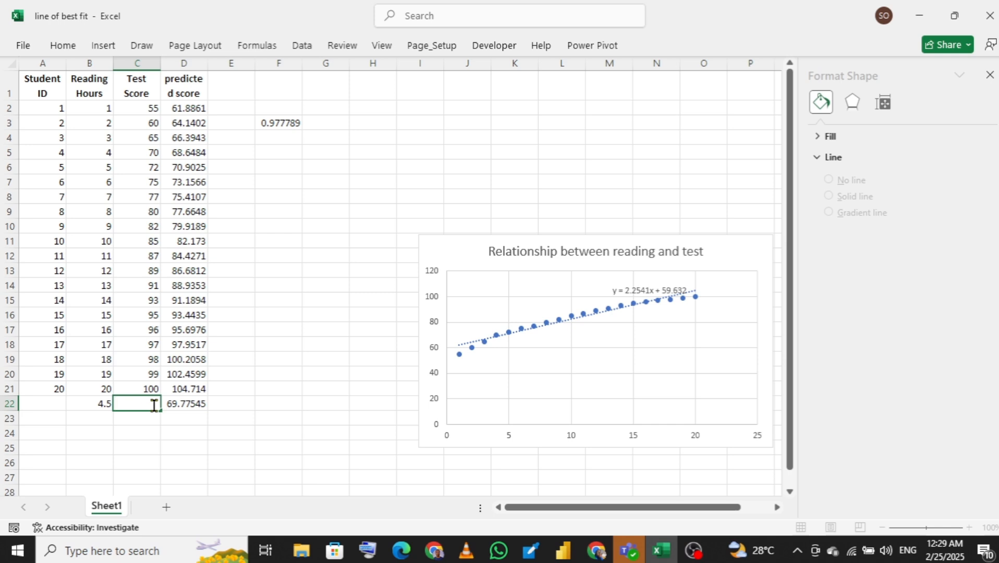
{"action": "left_click", "coordinate": [230, 406]}
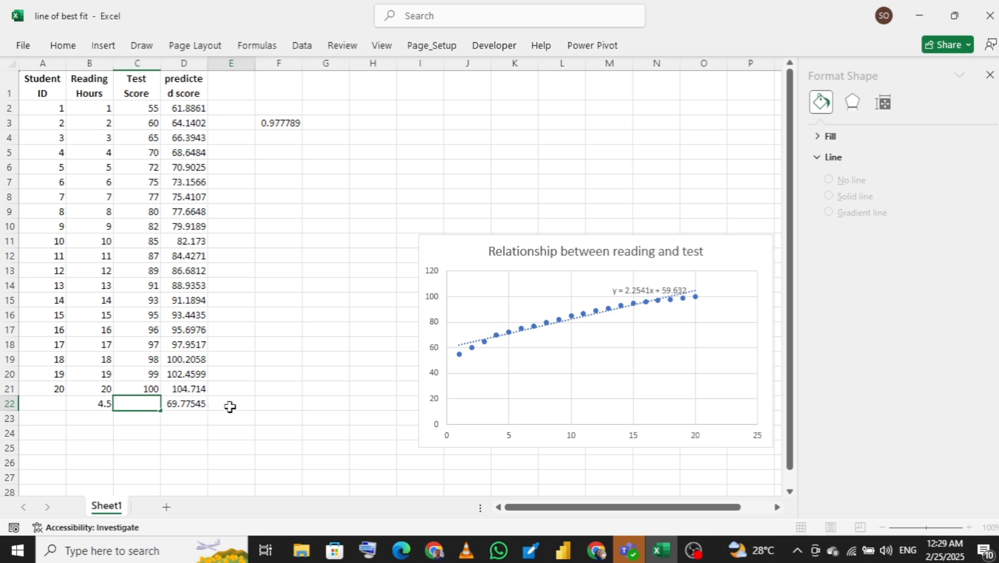